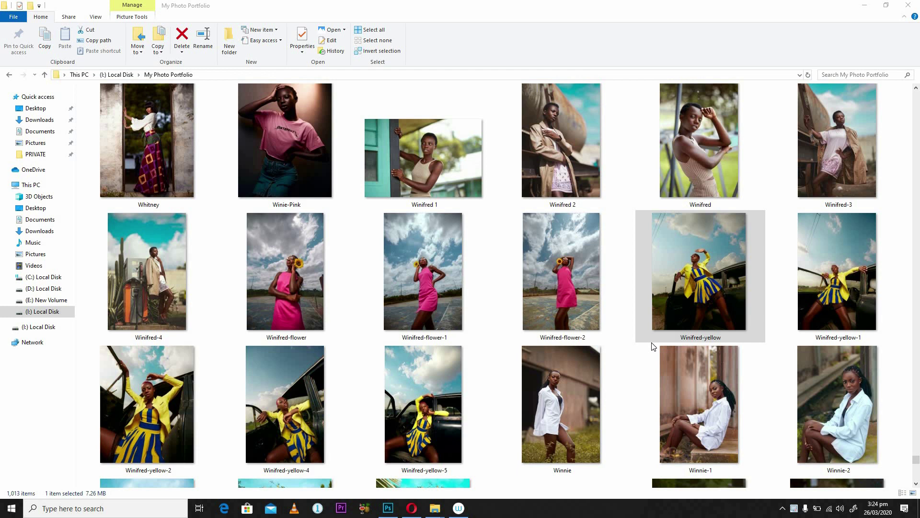
Step: Open the Winifred-yellow photo with Adobe Photoshop CC 2018 from File Explorer
{"action": "right_click", "coordinate": [725, 283]}
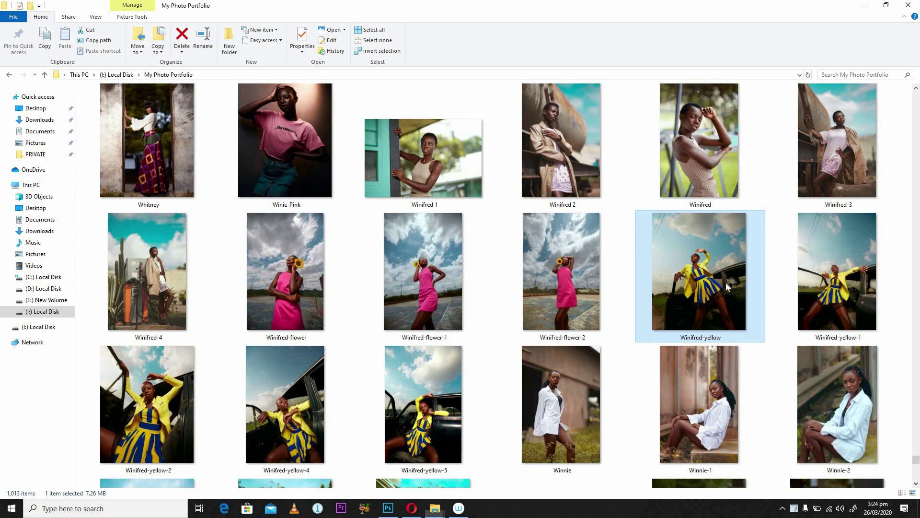
{"action": "mouse_move", "coordinate": [648, 340]}
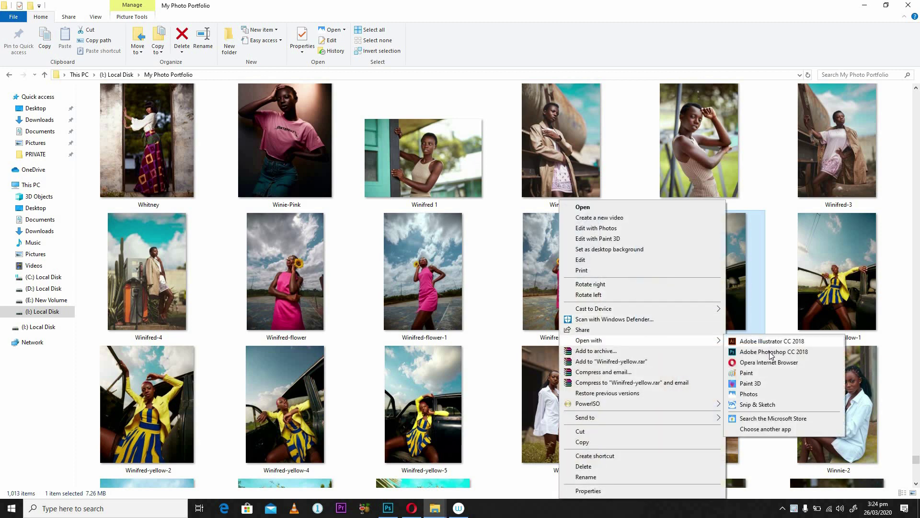
{"action": "left_click", "coordinate": [770, 352]}
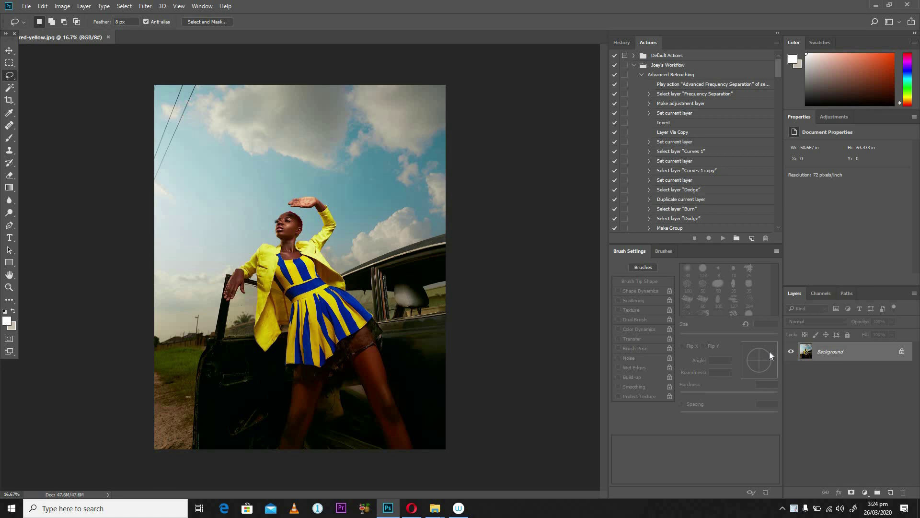
Step: Duplicate the Background layer with Ctrl+J to create Layer 1, zooming in on the woman
{"action": "key", "text": "ctrl+plus"}
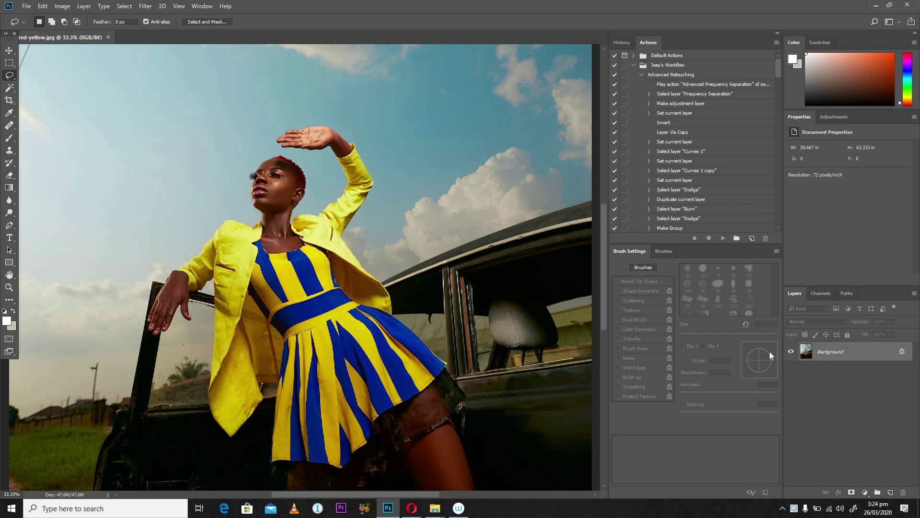
{"action": "key", "text": "ctrl+minus"}
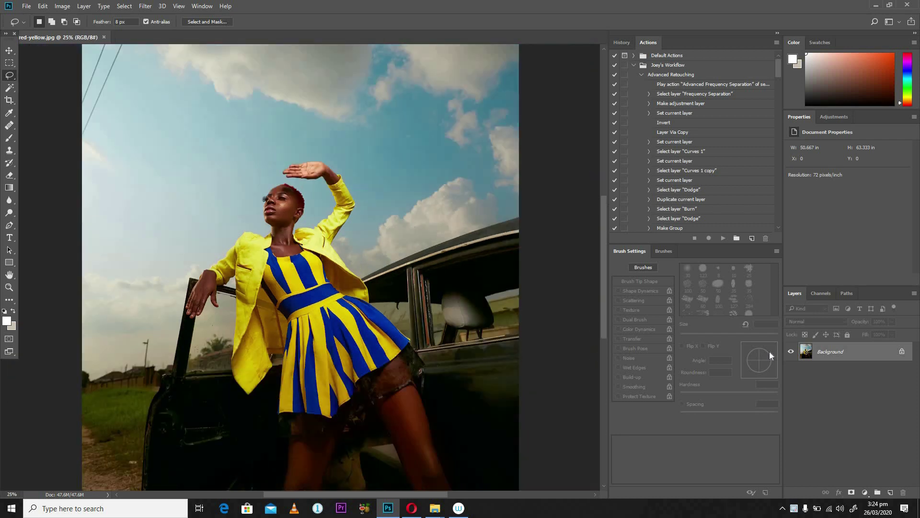
{"action": "key", "text": "ctrl+minus"}
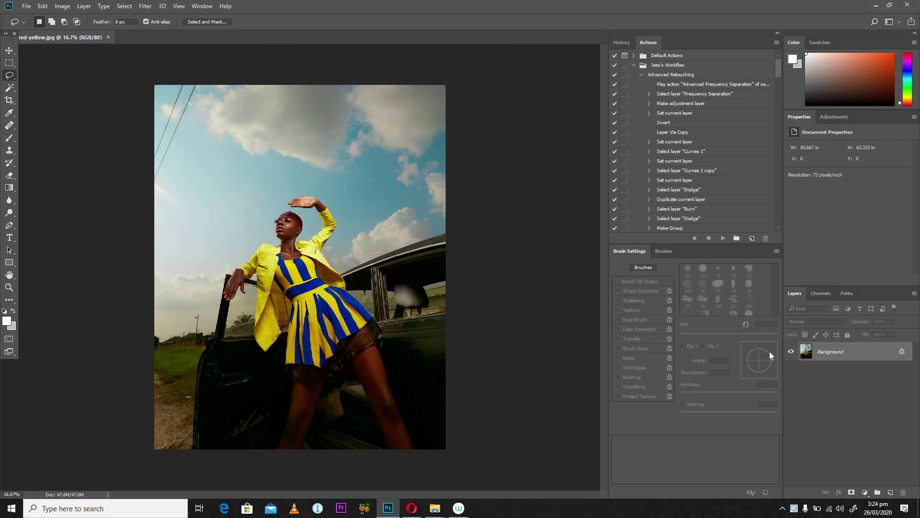
{"action": "key", "text": "ctrl+plus"}
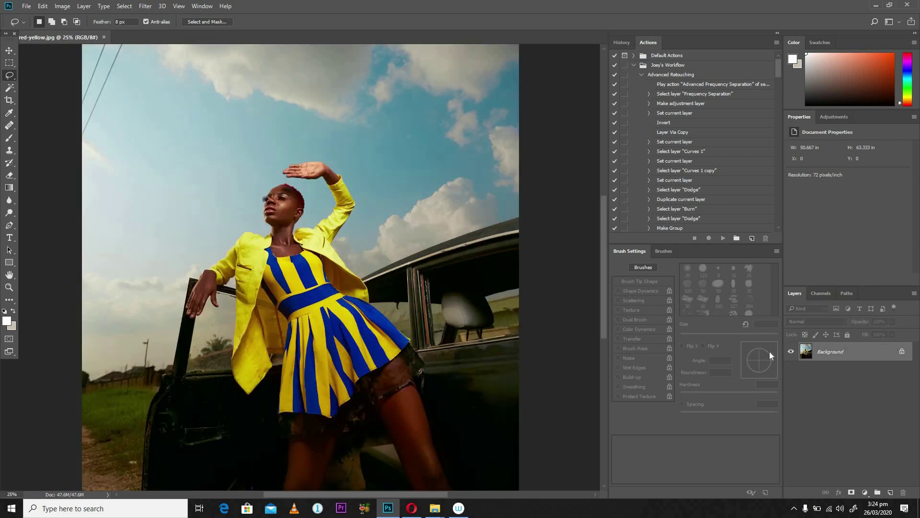
{"action": "key", "text": "ctrl+j"}
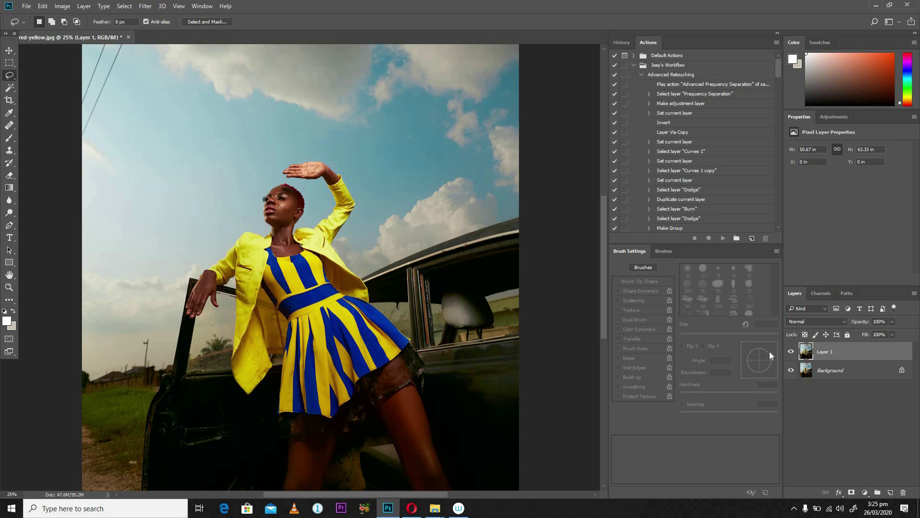
{"action": "key", "text": "ctrl+plus"}
{"action": "key", "text": "ctrl+plus"}
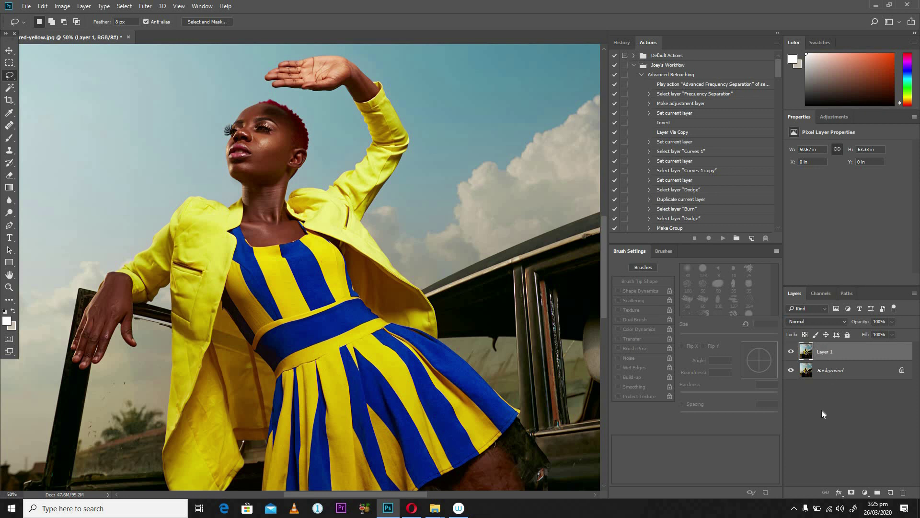
Step: Open the High Pass dialog from the Filter > Other menu
{"action": "left_click", "coordinate": [146, 6]}
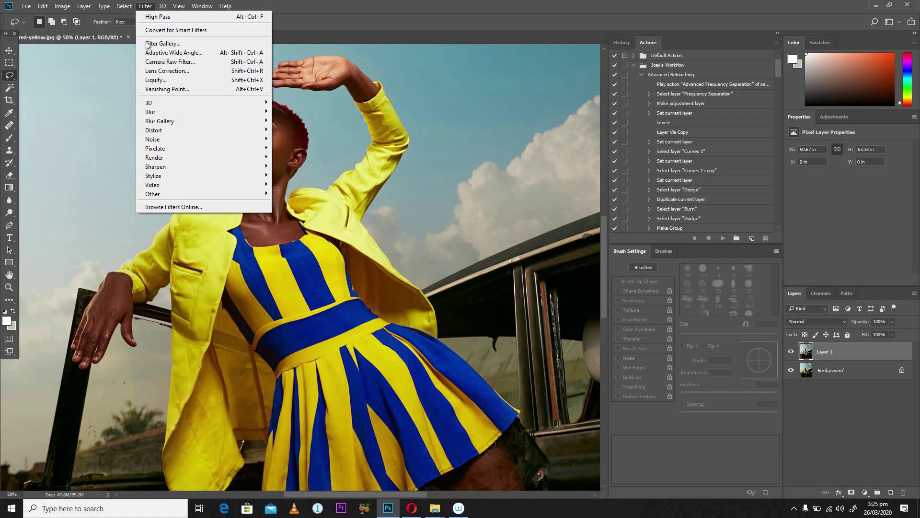
{"action": "mouse_move", "coordinate": [190, 194]}
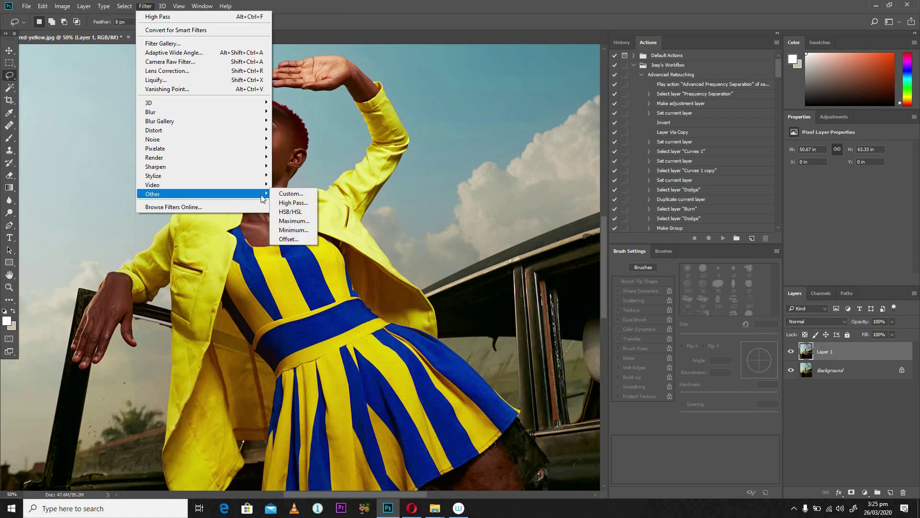
{"action": "left_click", "coordinate": [307, 203]}
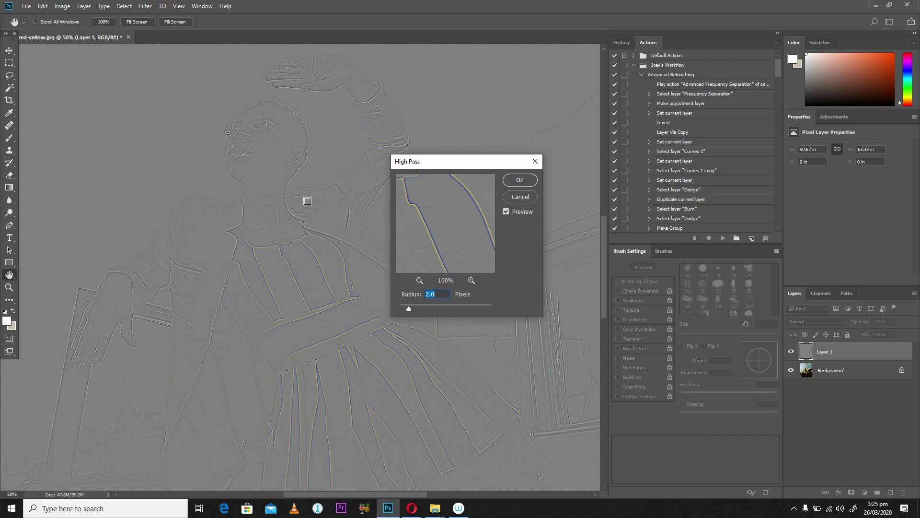
Step: Apply the High Pass filter to Layer 1 at a 2.0-pixel radius
{"action": "key", "text": "ctrl+0"}
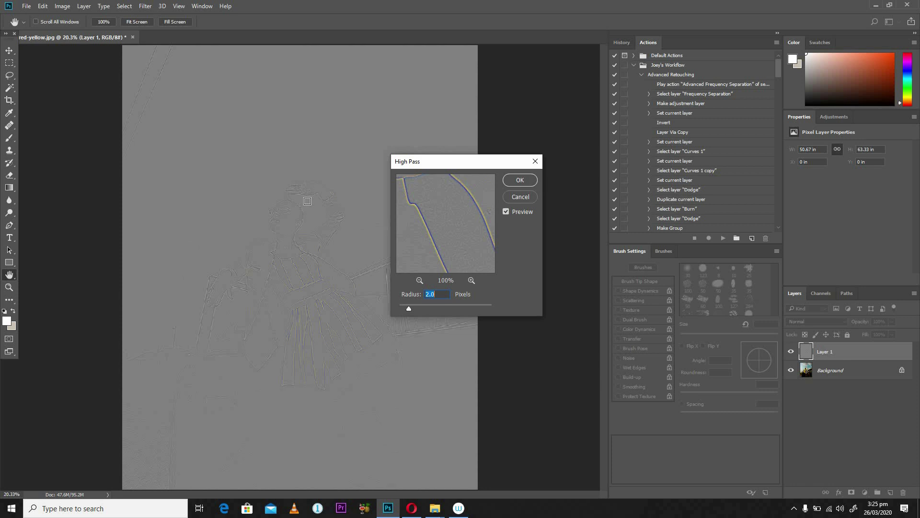
{"action": "key", "text": "ctrl+plus"}
{"action": "key", "text": "ctrl+plus"}
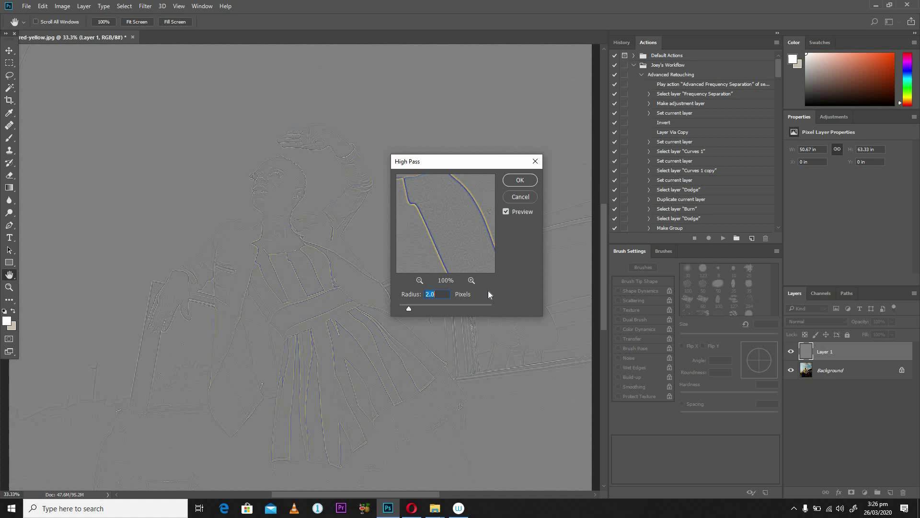
{"action": "left_click", "coordinate": [520, 181]}
{"action": "key", "text": "l"}
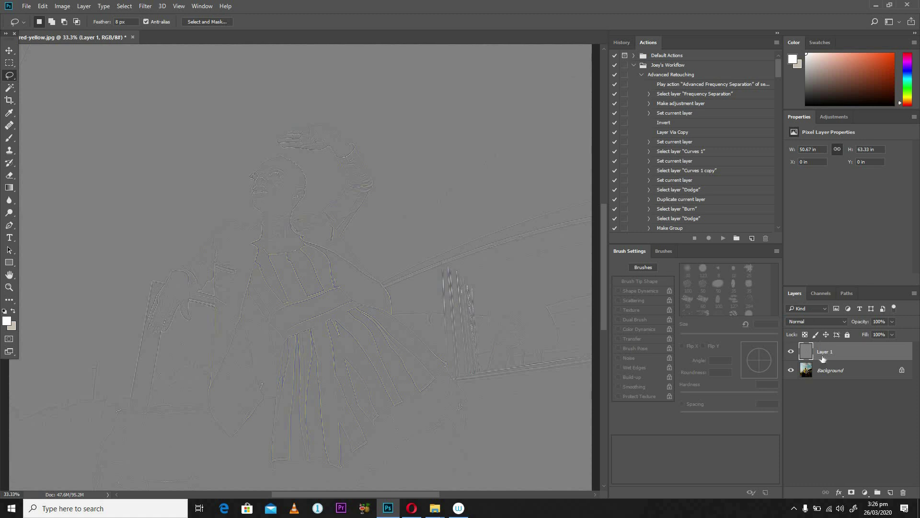
Step: Open Layer 1's blend mode list, currently Normal, in the Layers panel
{"action": "left_click", "coordinate": [828, 320]}
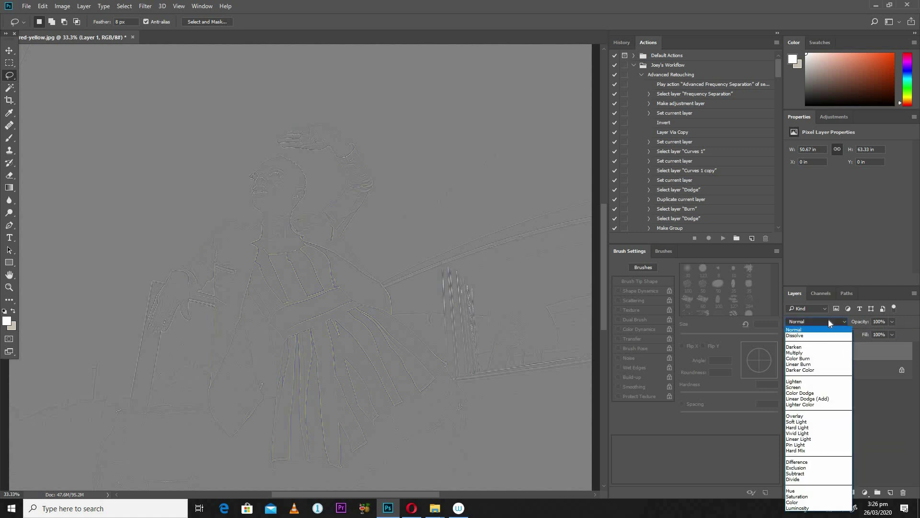
Step: Set Layer 1's blend mode to Vivid Light and zoom in to inspect the sharpening
{"action": "left_click", "coordinate": [797, 434]}
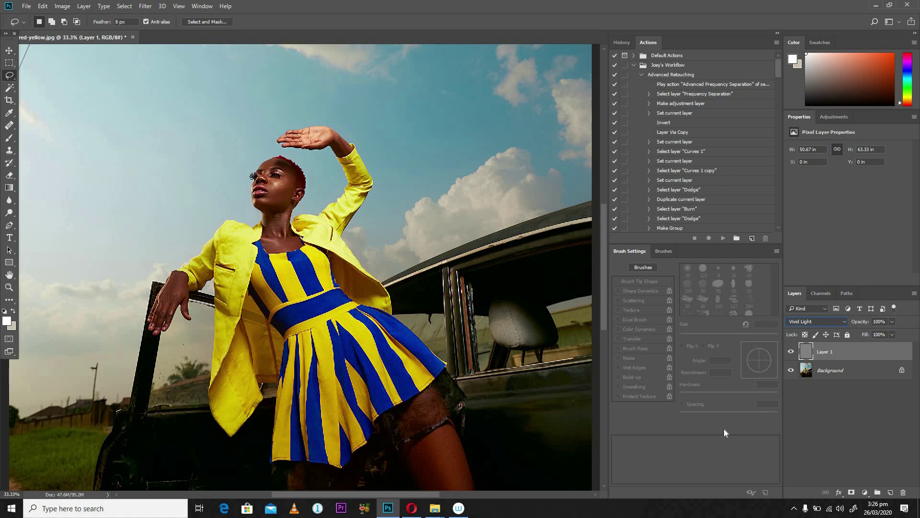
{"action": "key", "text": "ctrl+plus"}
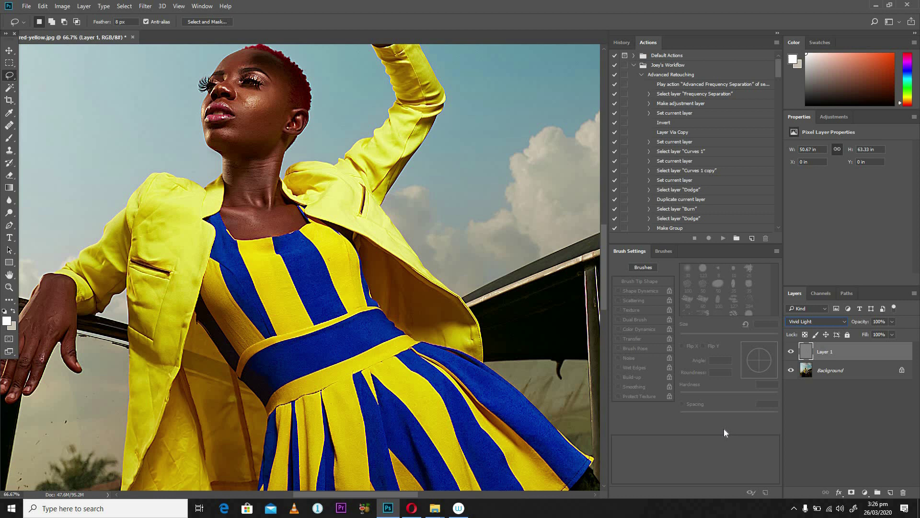
{"action": "left_click_drag", "start_coordinate": [259, 148], "coordinate": [282, 306]}
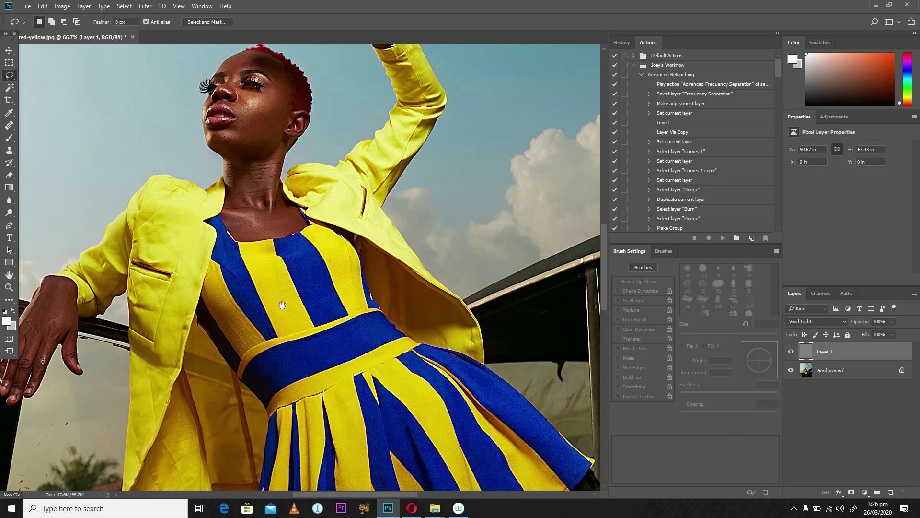
{"action": "key", "text": "ctrl+plus"}
{"action": "key", "text": "ctrl+plus"}
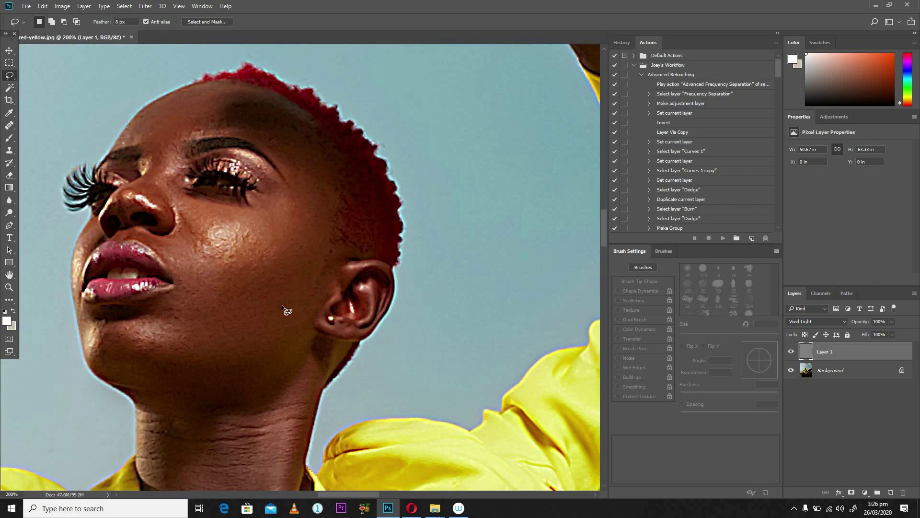
{"action": "key", "text": "ctrl+minus"}
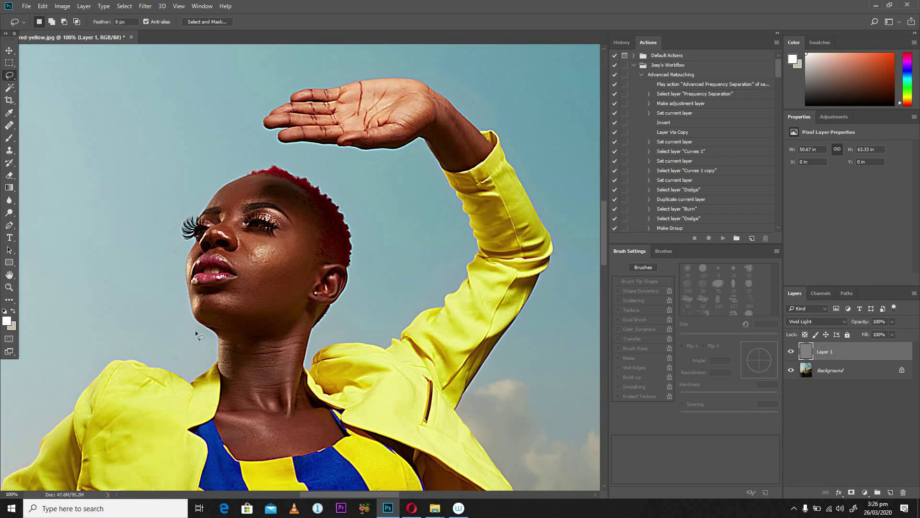
Step: Pan around the portrait to centre the sharpened face and raised hand
{"action": "scroll", "coordinate": [304, 400], "scroll_direction": "down", "scroll_amount": 5}
{"action": "scroll", "coordinate": [305, 401], "scroll_direction": "left", "scroll_amount": 5}
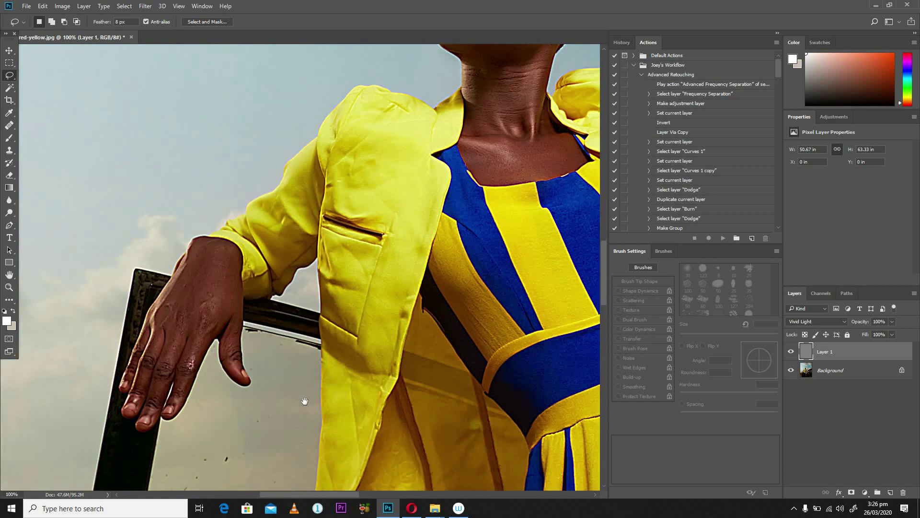
{"action": "scroll", "coordinate": [410, 158], "scroll_direction": "down", "scroll_amount": 4}
{"action": "scroll", "coordinate": [218, 407], "scroll_direction": "left", "scroll_amount": 2}
{"action": "scroll", "coordinate": [374, 197], "scroll_direction": "down", "scroll_amount": 4}
{"action": "scroll", "coordinate": [374, 197], "scroll_direction": "left", "scroll_amount": 2}
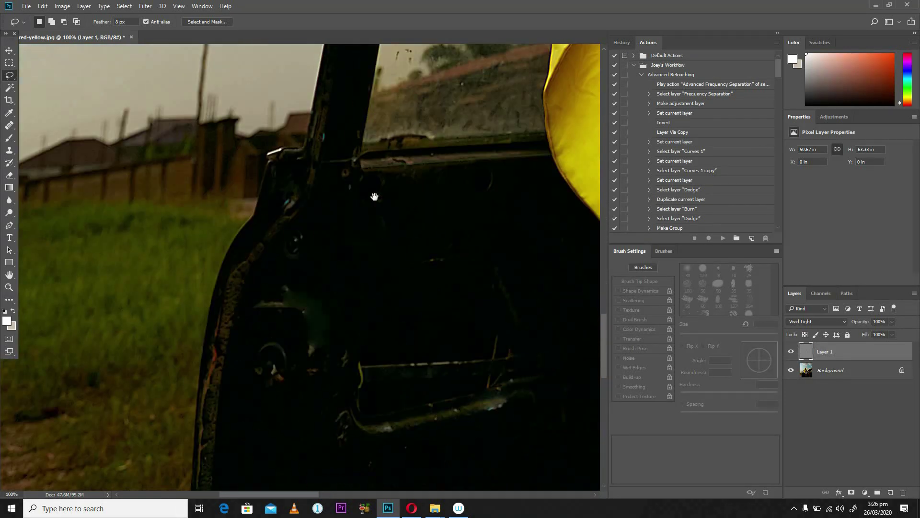
{"action": "scroll", "coordinate": [263, 330], "scroll_direction": "up", "scroll_amount": 8}
{"action": "scroll", "coordinate": [263, 330], "scroll_direction": "right", "scroll_amount": 4}
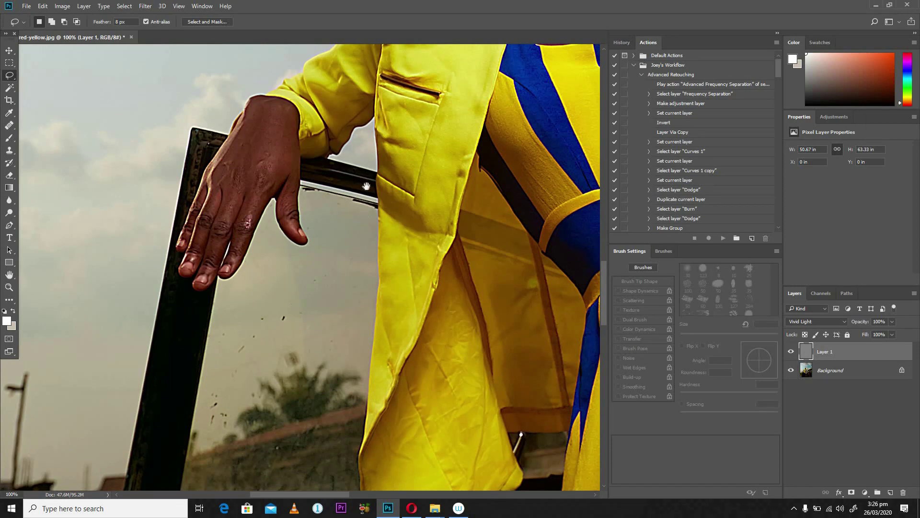
{"action": "scroll", "coordinate": [158, 315], "scroll_direction": "up", "scroll_amount": 4}
{"action": "scroll", "coordinate": [159, 316], "scroll_direction": "right", "scroll_amount": 3}
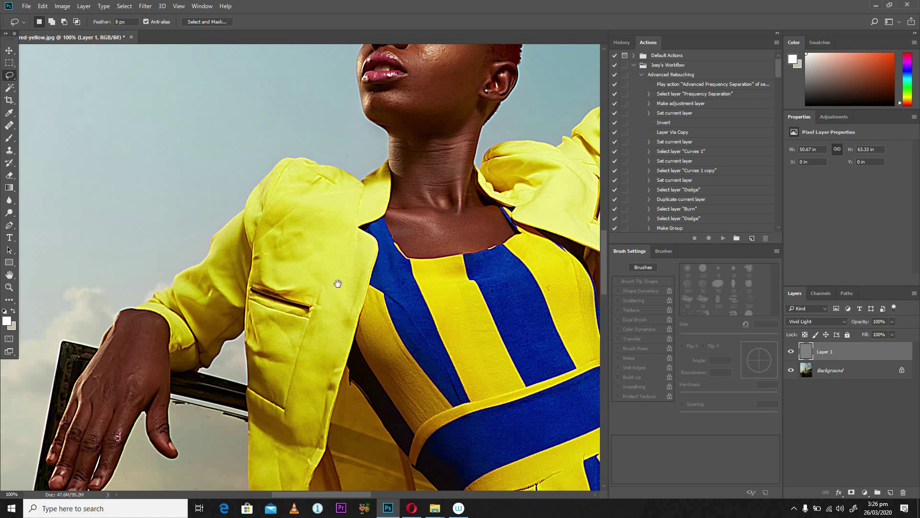
{"action": "scroll", "coordinate": [412, 292], "scroll_direction": "up", "scroll_amount": 3}
{"action": "scroll", "coordinate": [412, 293], "scroll_direction": "right", "scroll_amount": 3}
{"action": "scroll", "coordinate": [412, 292], "scroll_direction": "up", "scroll_amount": 2}
{"action": "scroll", "coordinate": [412, 293], "scroll_direction": "right", "scroll_amount": 1}
{"action": "scroll", "coordinate": [278, 232], "scroll_direction": "right", "scroll_amount": 4}
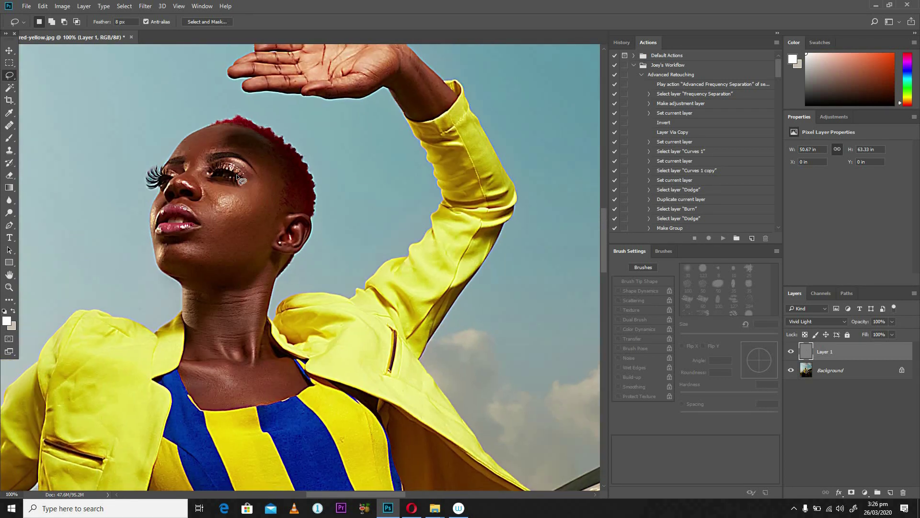
{"action": "left_click_drag", "start_coordinate": [278, 232], "coordinate": [326, 302]}
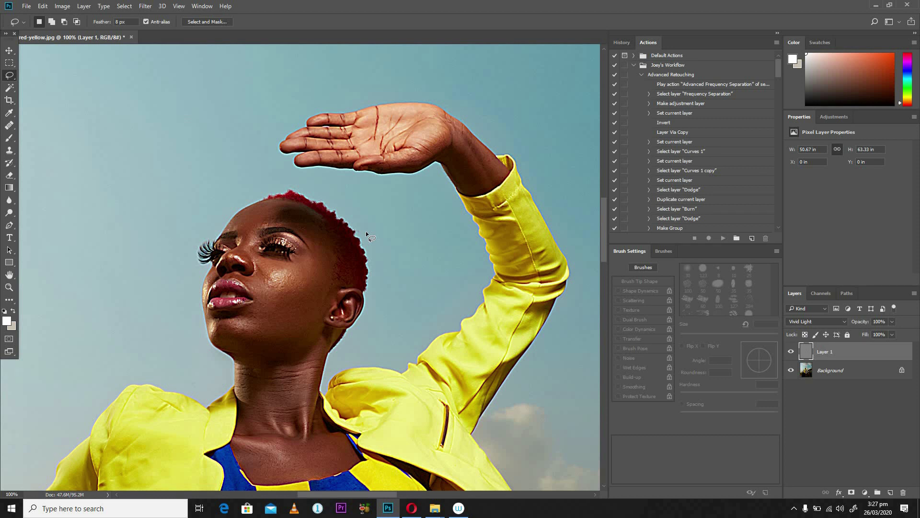
{"action": "left_click", "coordinate": [892, 322]}
{"action": "left_click_drag", "start_coordinate": [871, 335], "coordinate": [869, 336]}
Step: Fit the whole sharpened portrait of the woman beside the car in view
{"action": "key", "text": "ctrl+0"}
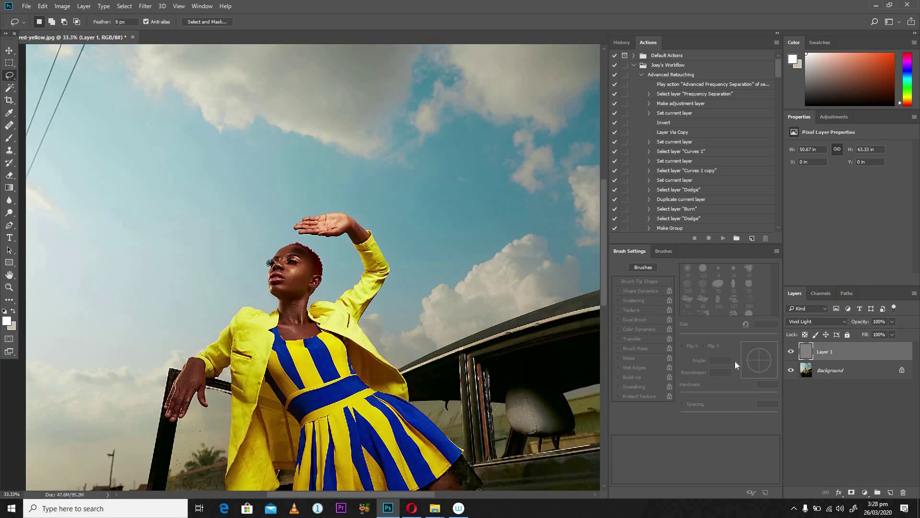
{"action": "scroll", "coordinate": [430, 218], "scroll_direction": "down", "scroll_amount": 5}
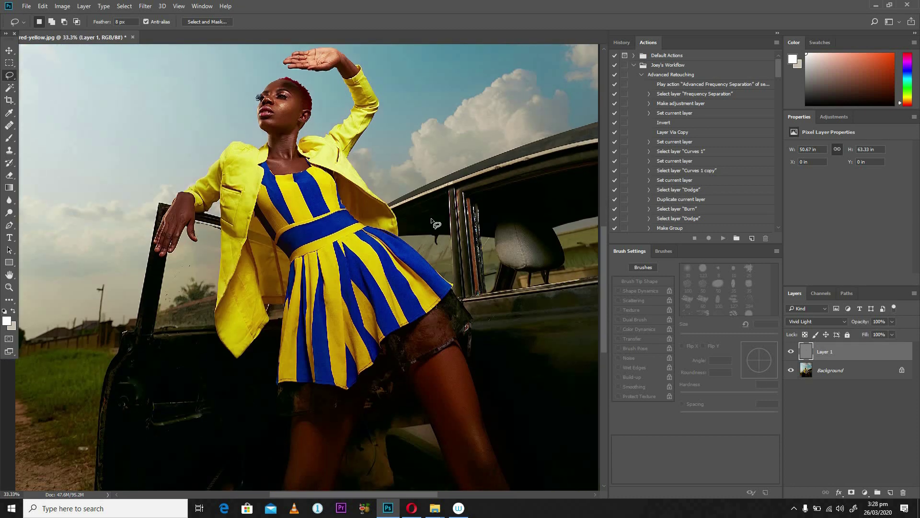